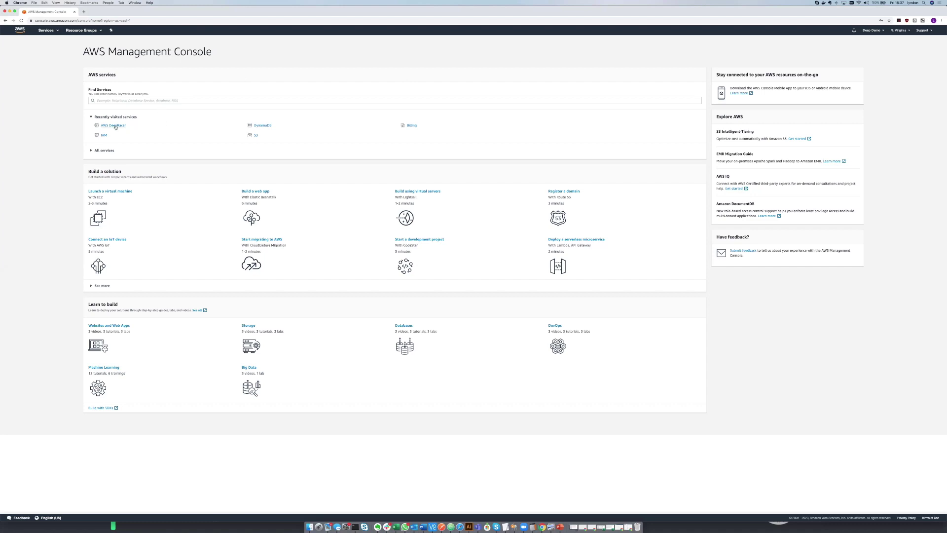
Step: Find the deepracer service, open its garage and start building a new vehicle
{"action": "left_click", "coordinate": [127, 100]}
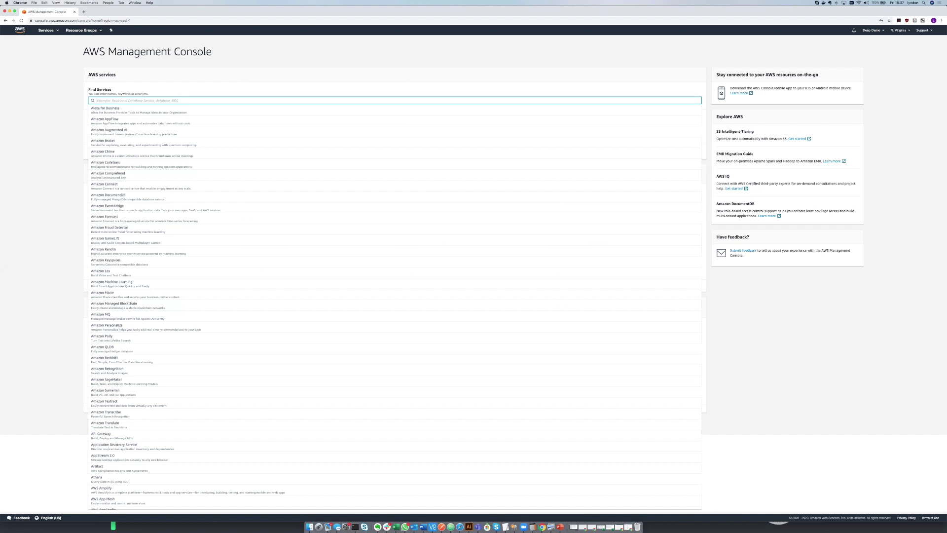
{"action": "type", "text": "deepracer"}
{"action": "left_click", "coordinate": [131, 109]}
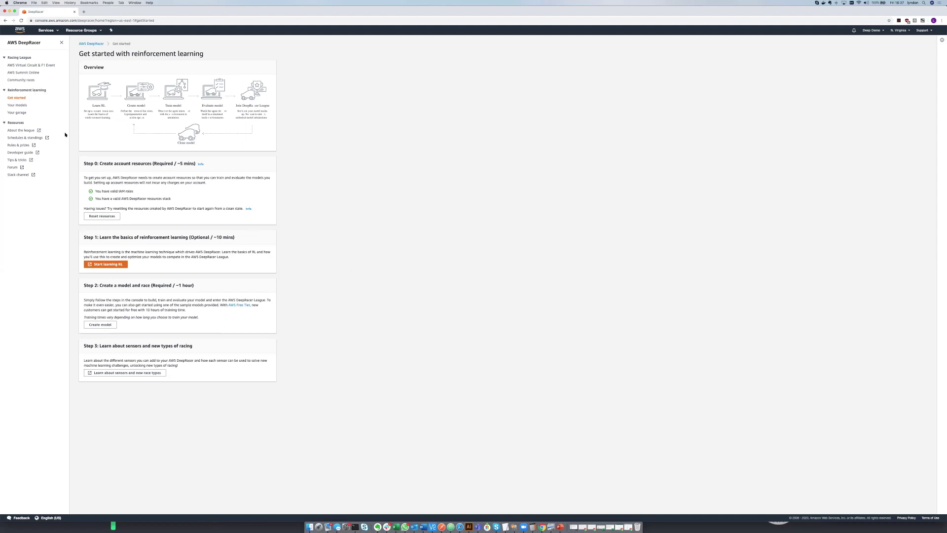
{"action": "left_click", "coordinate": [18, 113]}
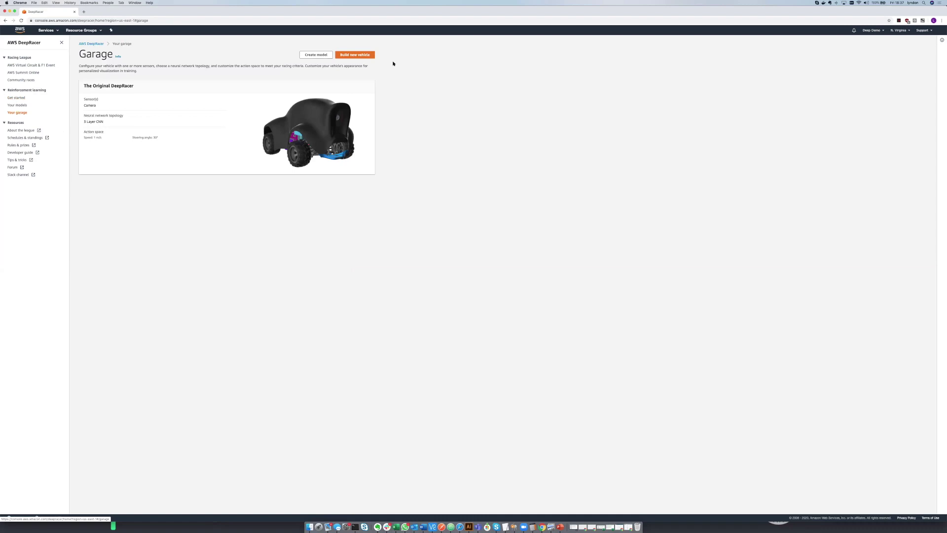
{"action": "left_click", "coordinate": [347, 56]}
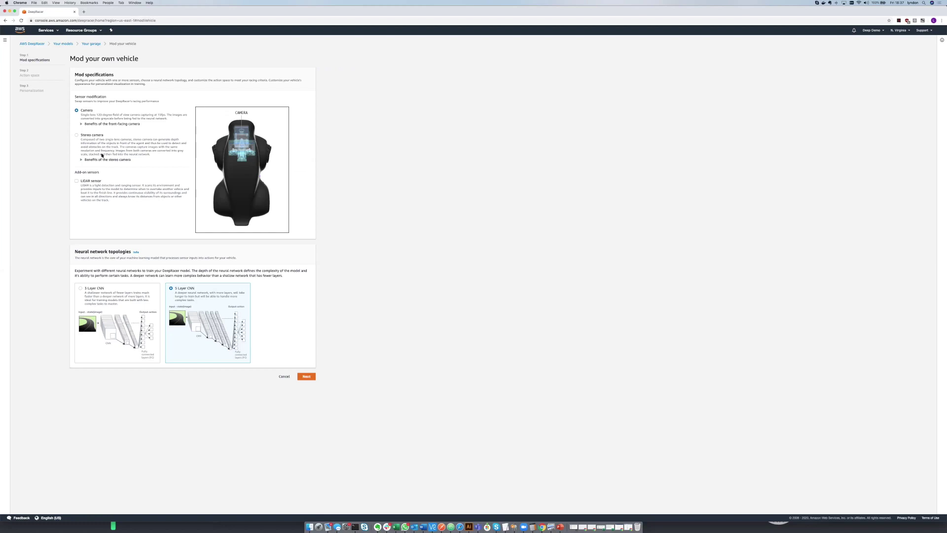
Step: Try the stereo camera with the LIDAR sensor add-on, and return to the single camera without LIDAR
{"action": "left_click", "coordinate": [77, 136]}
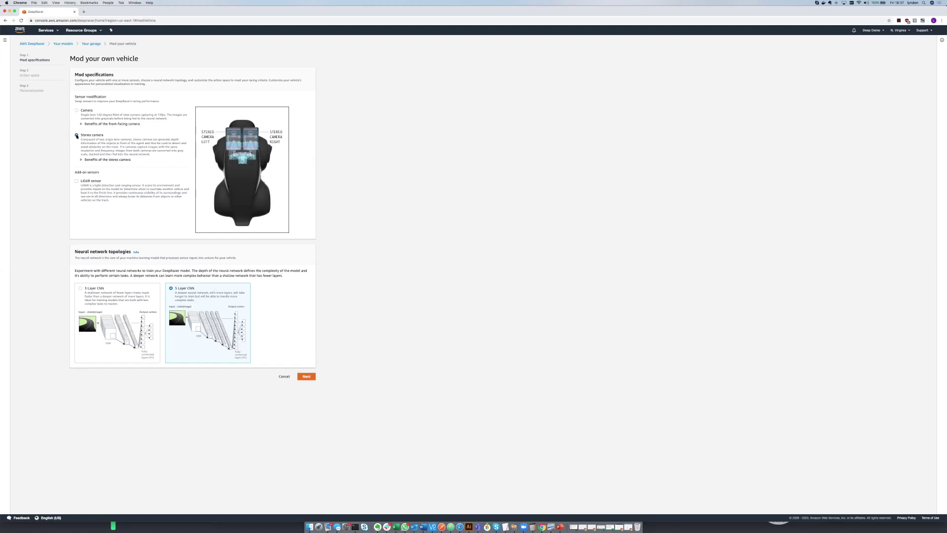
{"action": "left_click", "coordinate": [77, 182]}
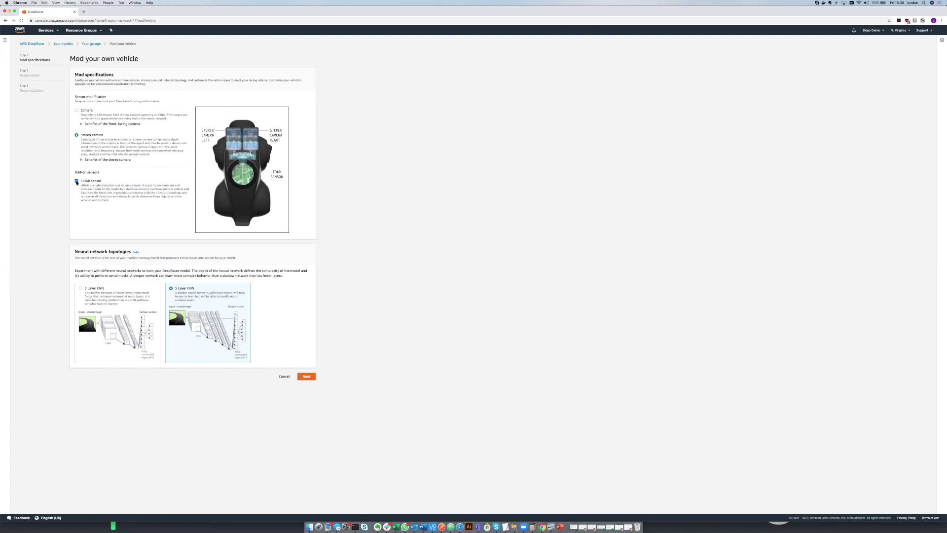
{"action": "left_click", "coordinate": [77, 182]}
{"action": "left_click", "coordinate": [77, 110]}
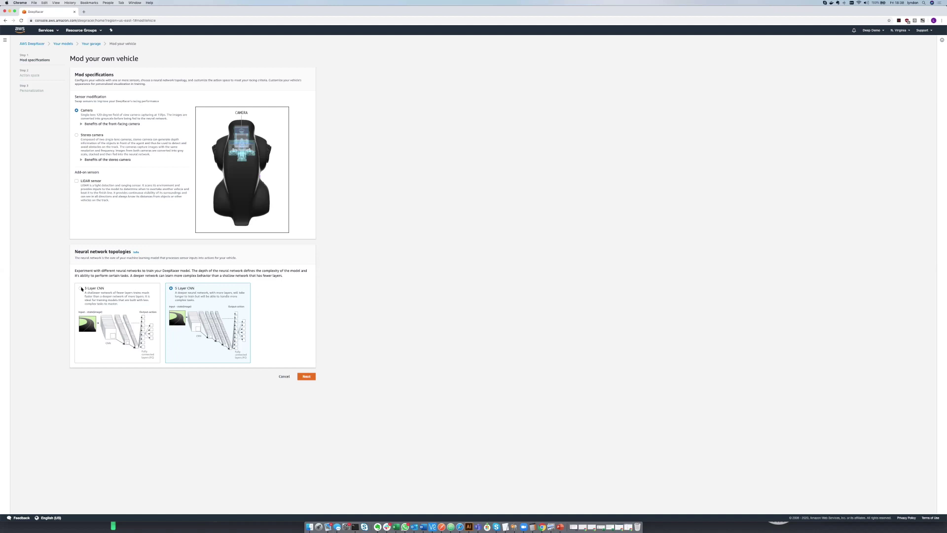
Step: Choose the 3 Layer CNN neural network topology and continue to the action space settings
{"action": "left_click", "coordinate": [81, 289]}
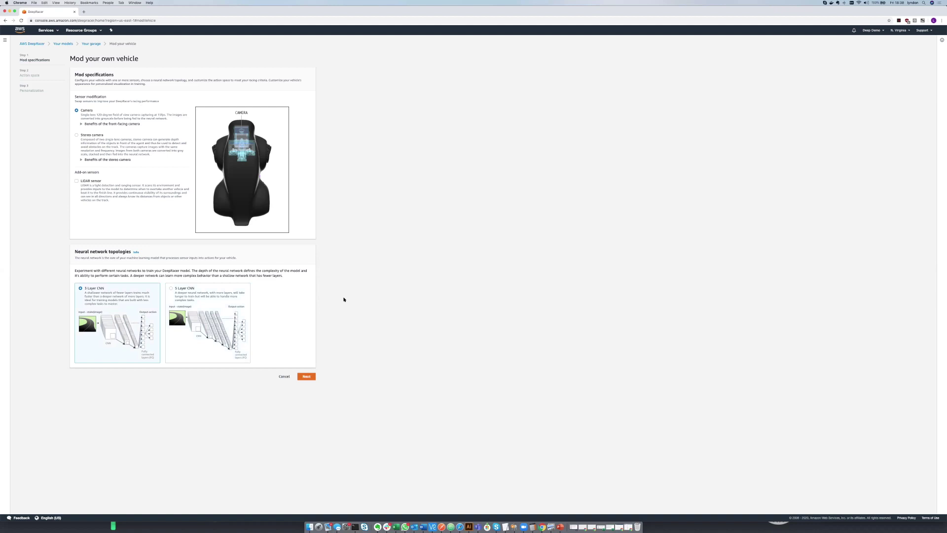
{"action": "left_click", "coordinate": [307, 377]}
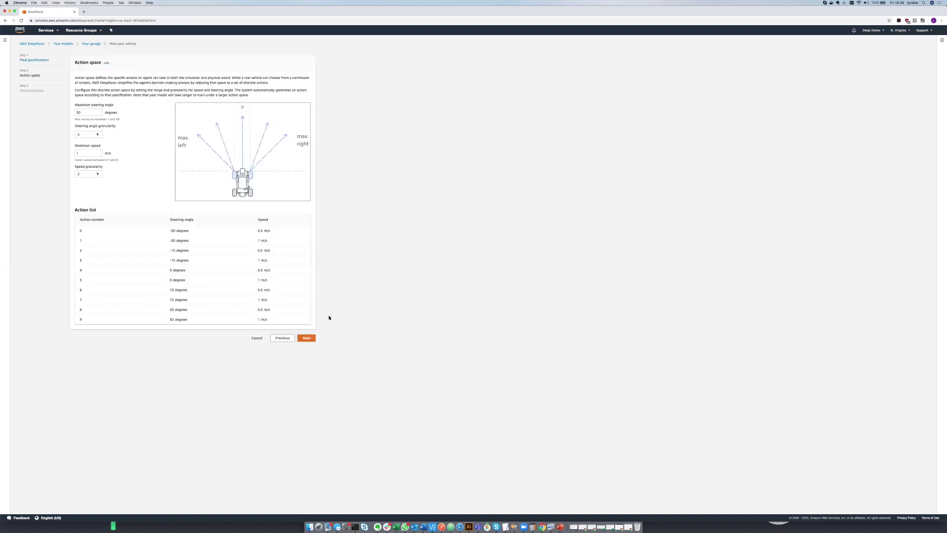
Step: Try steering angle granularities of 7 and 3 for the action space, and return to 5
{"action": "double_click", "coordinate": [88, 112]}
{"action": "key", "text": "super+equal"}
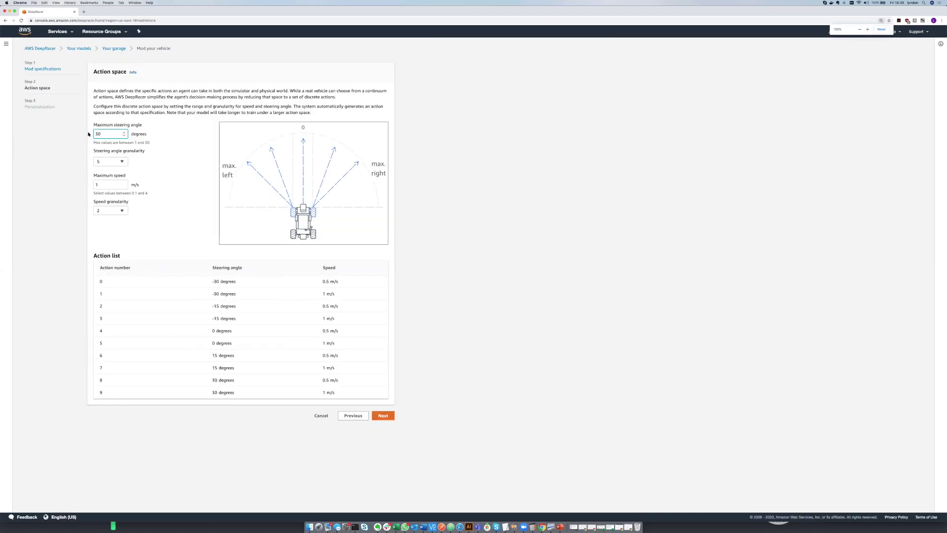
{"action": "key", "text": "super+equal"}
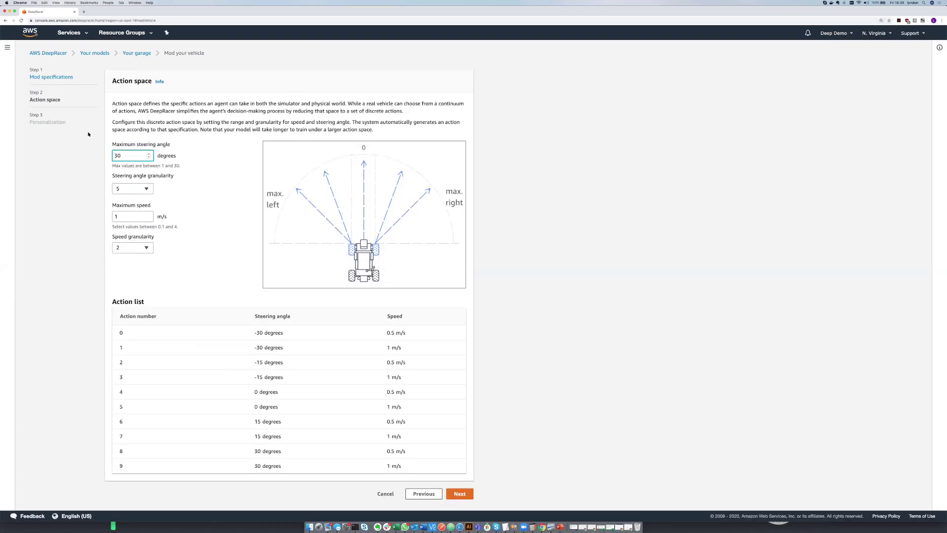
{"action": "left_click", "coordinate": [532, 118]}
{"action": "left_click", "coordinate": [127, 158]}
{"action": "left_click", "coordinate": [142, 189]}
{"action": "left_click", "coordinate": [143, 223]}
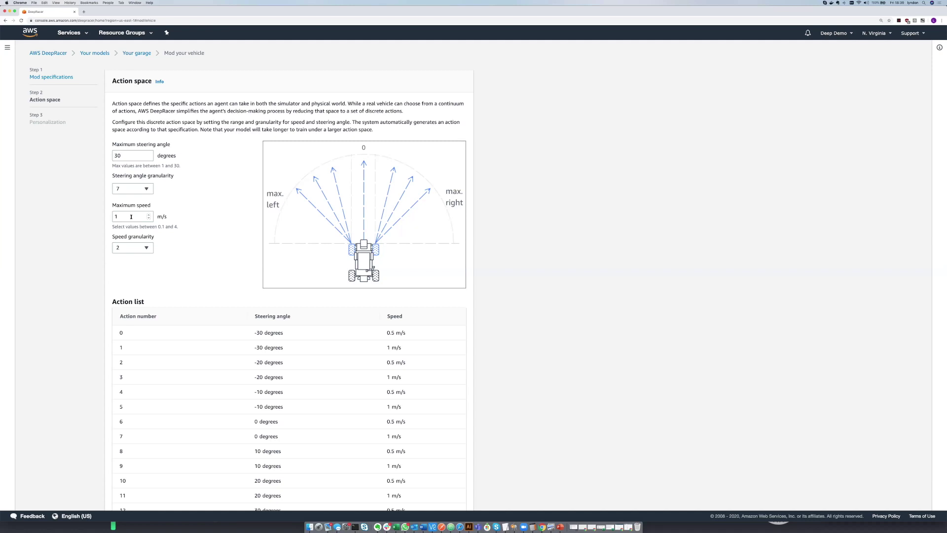
{"action": "left_click", "coordinate": [132, 186]}
{"action": "left_click", "coordinate": [130, 197]}
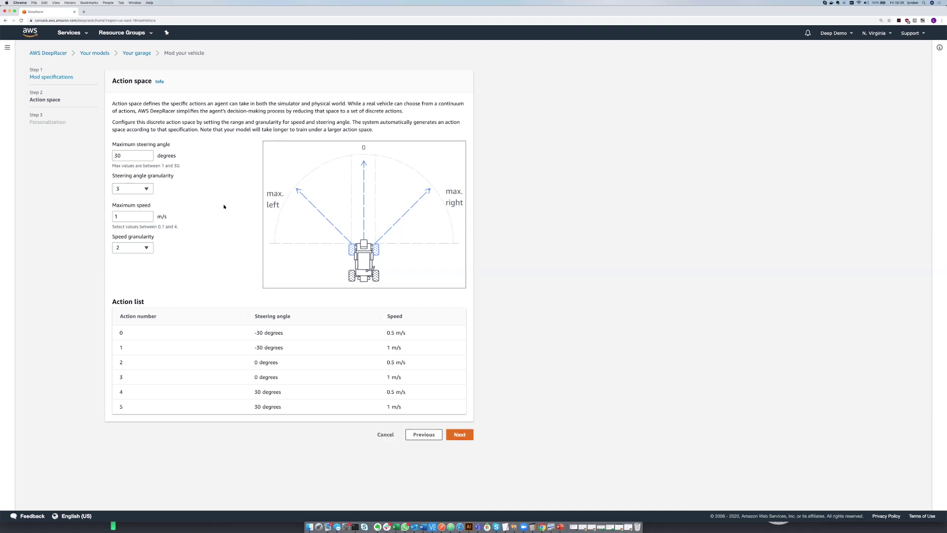
{"action": "left_click", "coordinate": [146, 191]}
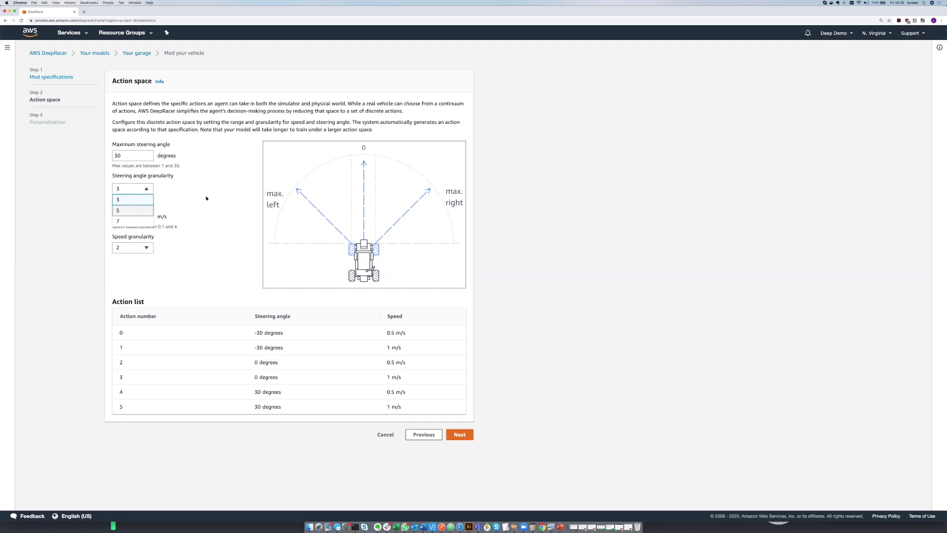
{"action": "left_click", "coordinate": [132, 210]}
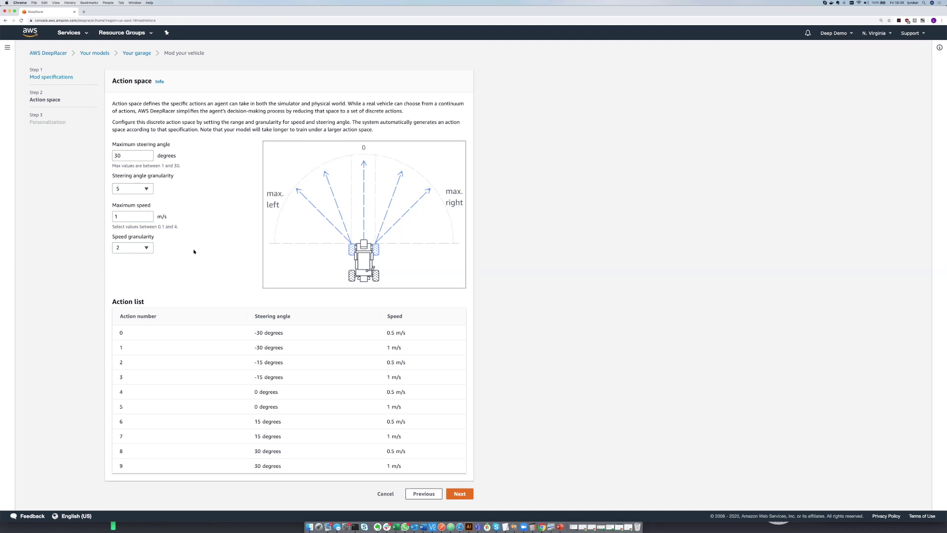
Step: Examine the steering angle and speed combinations in the action list
{"action": "left_click_drag", "start_coordinate": [256, 333], "coordinate": [283, 333]}
{"action": "left_click_drag", "start_coordinate": [260, 363], "coordinate": [318, 387]}
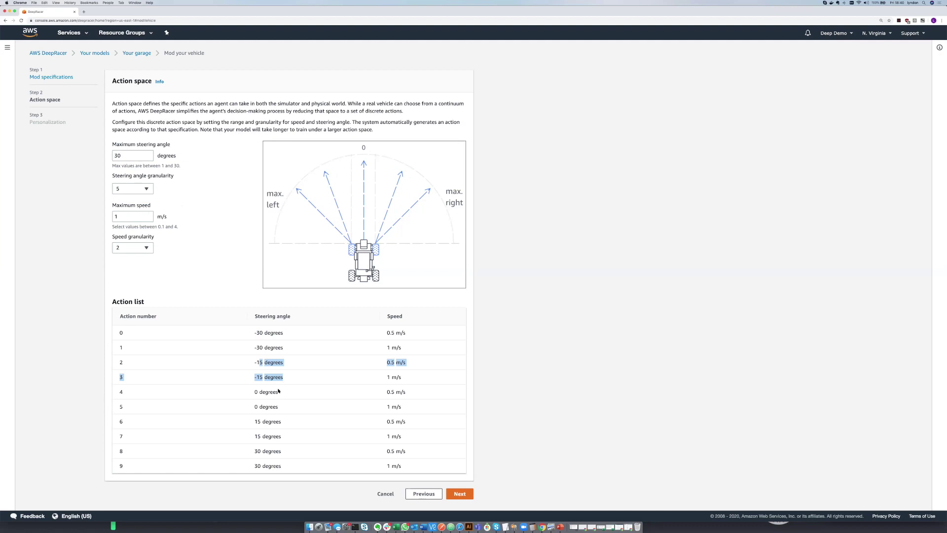
{"action": "left_click", "coordinate": [348, 401]}
{"action": "mouse_move", "coordinate": [388, 333]}
{"action": "left_mouse_down"}
{"action": "mouse_move", "coordinate": [399, 334]}
{"action": "mouse_move", "coordinate": [389, 347]}
{"action": "left_mouse_up"}
{"action": "double_click", "coordinate": [388, 348]}
{"action": "left_click", "coordinate": [164, 256]}
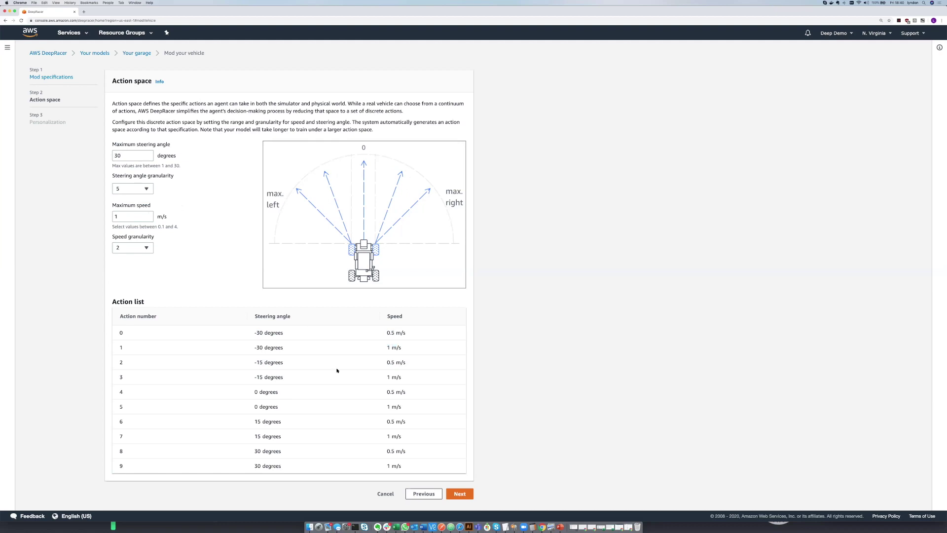
Step: Accept the action space, name the vehicle MyFirstCar with a Grey trim and finish building it
{"action": "left_click", "coordinate": [459, 495]}
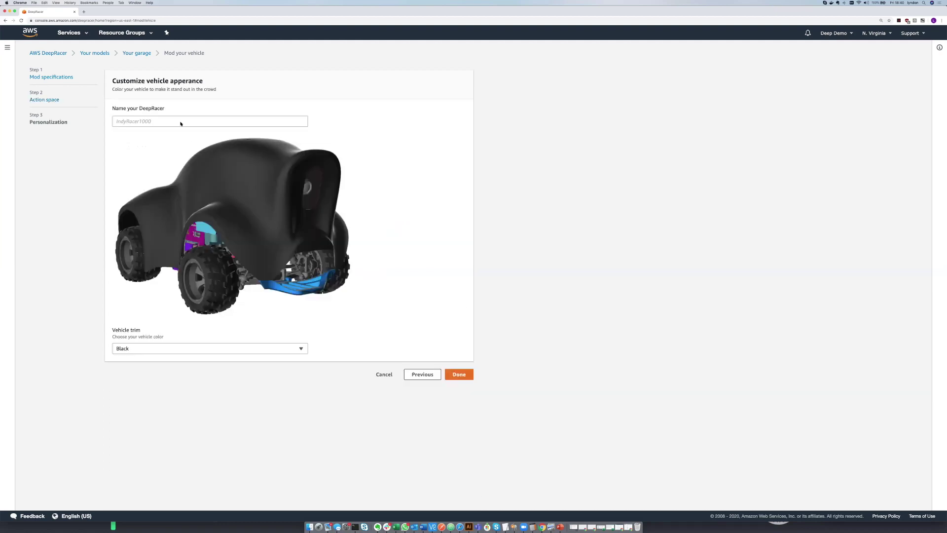
{"action": "left_click", "coordinate": [165, 123]}
{"action": "type", "text": "My"}
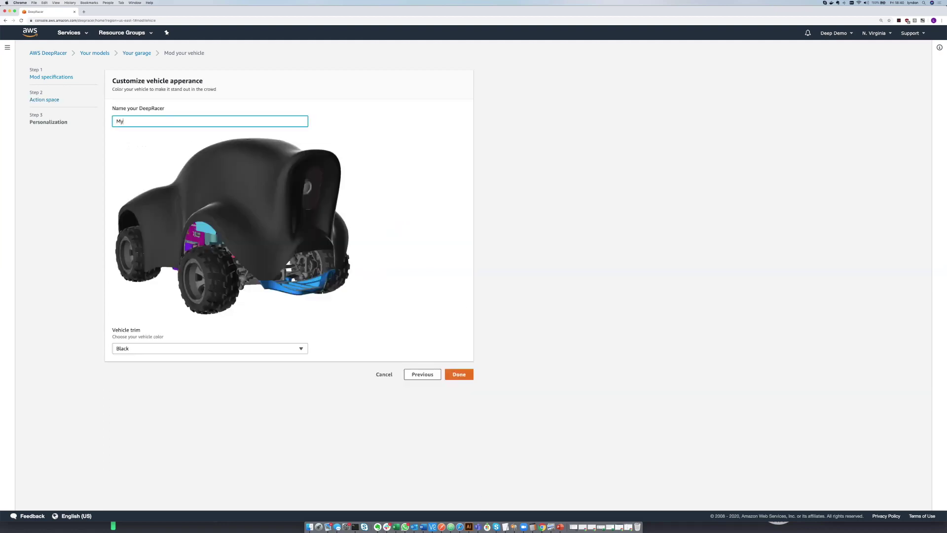
{"action": "type", "text": "FirstCar"}
{"action": "left_click", "coordinate": [239, 348]}
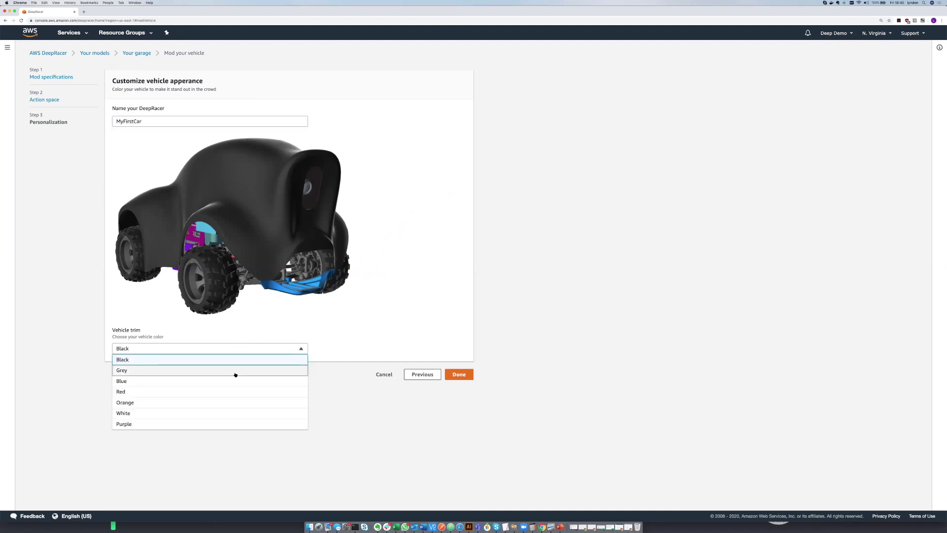
{"action": "left_click", "coordinate": [235, 371]}
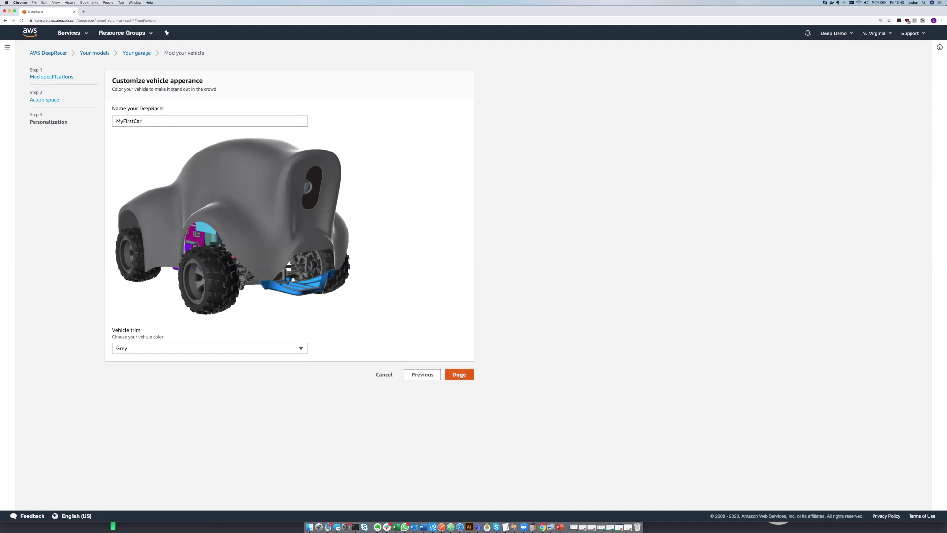
{"action": "left_click", "coordinate": [459, 375]}
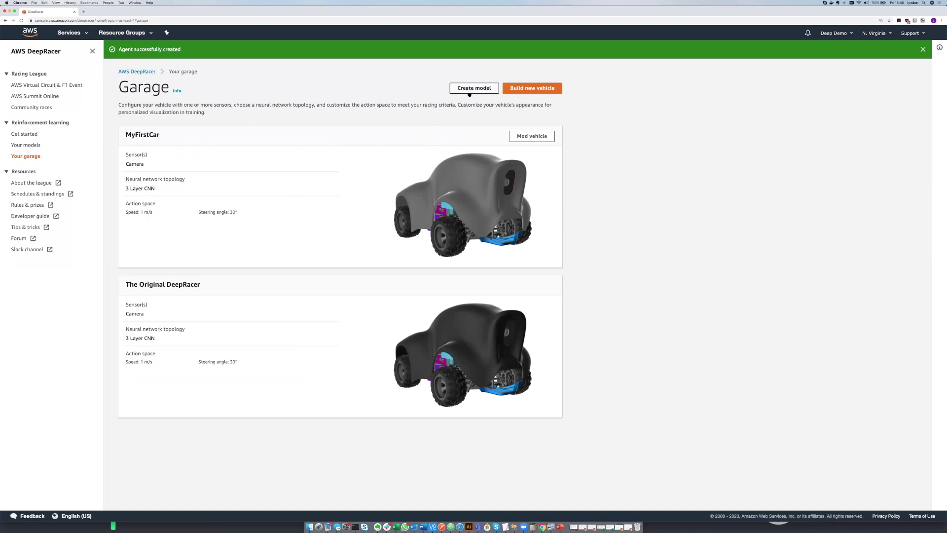
Step: Create a new model from the models list and name it MyFirstModel
{"action": "left_click", "coordinate": [31, 146]}
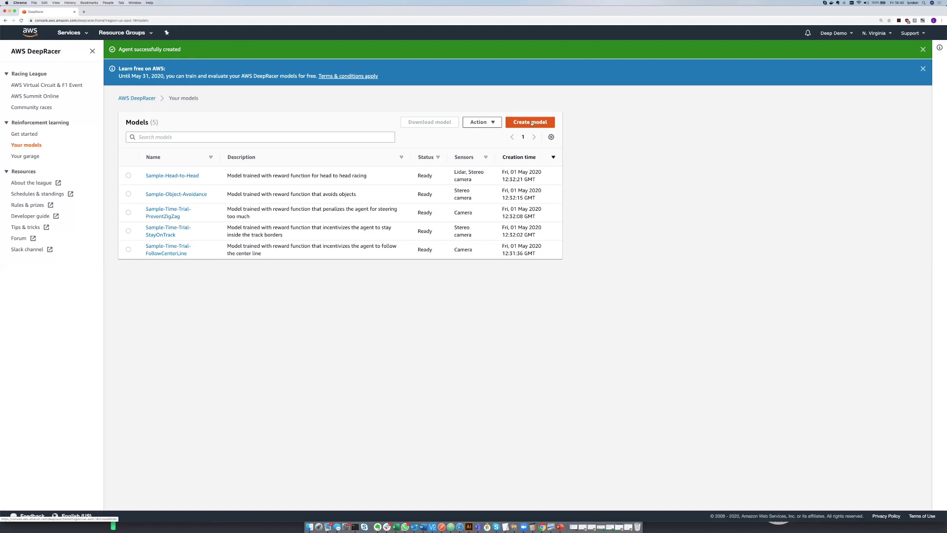
{"action": "left_click", "coordinate": [531, 123]}
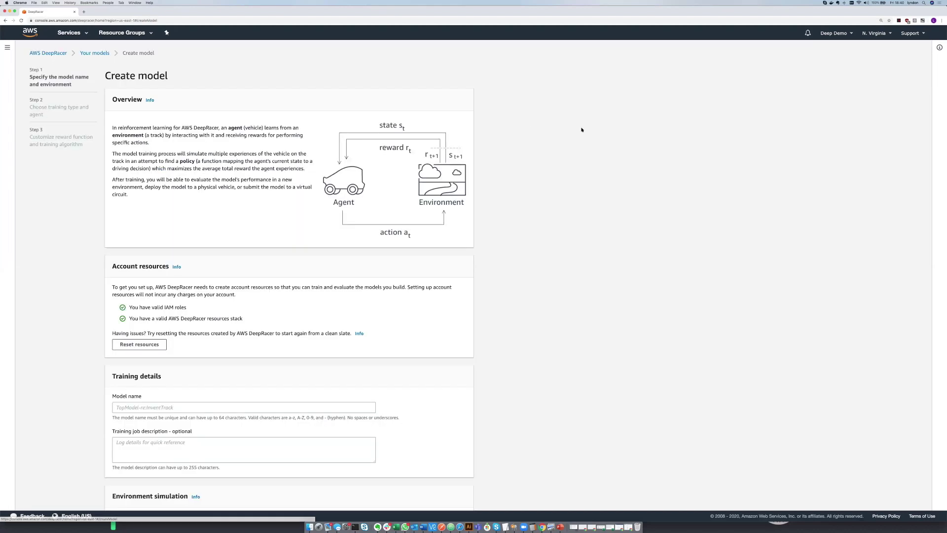
{"action": "scroll", "coordinate": [524, 350], "scroll_direction": "down", "scroll_amount": 3}
{"action": "left_click", "coordinate": [236, 336]}
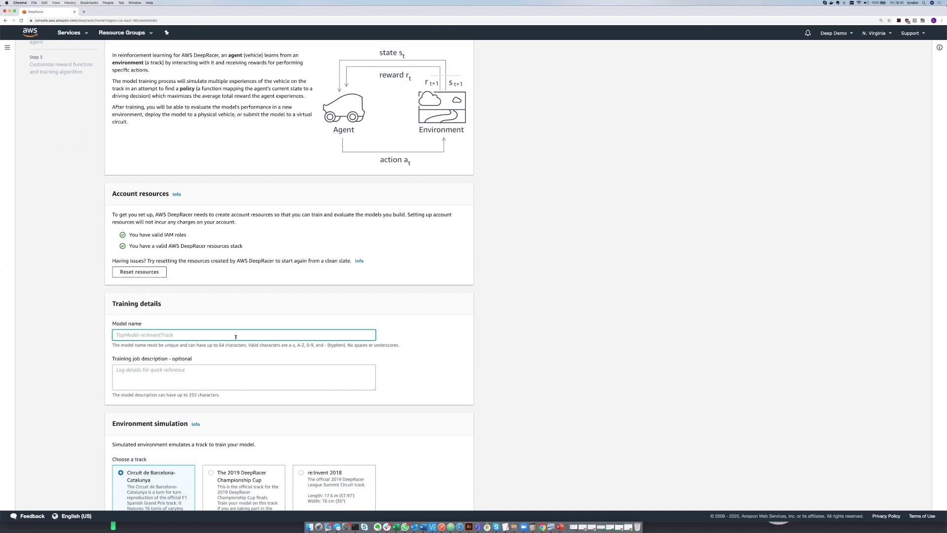
{"action": "type", "text": "MyFirstModel"}
Step: Enter the training job description "First model, lots of steering. Centre line reward."
{"action": "left_click", "coordinate": [117, 370]}
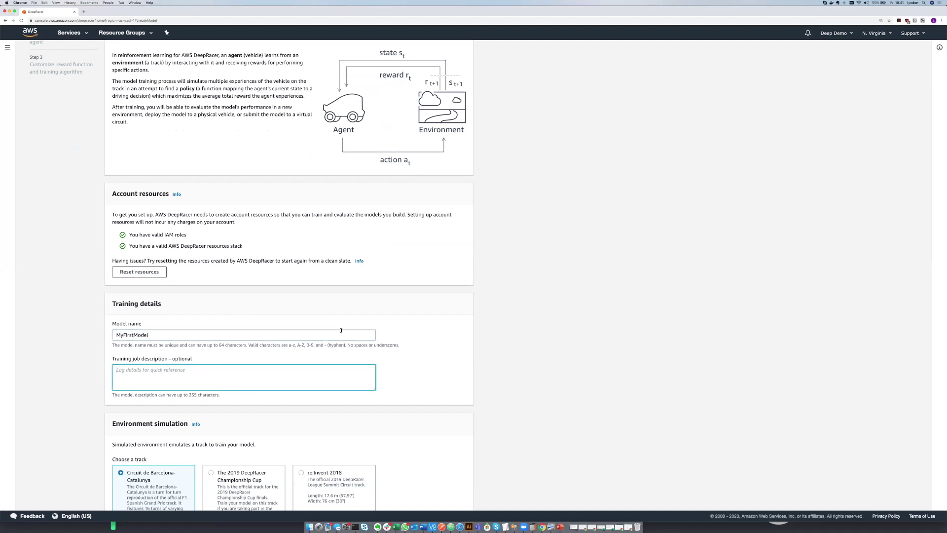
{"action": "scroll", "coordinate": [341, 332], "scroll_direction": "up", "scroll_amount": 1}
{"action": "scroll", "coordinate": [341, 332], "scroll_direction": "down", "scroll_amount": 3}
{"action": "scroll", "coordinate": [464, 302], "scroll_direction": "down", "scroll_amount": 3}
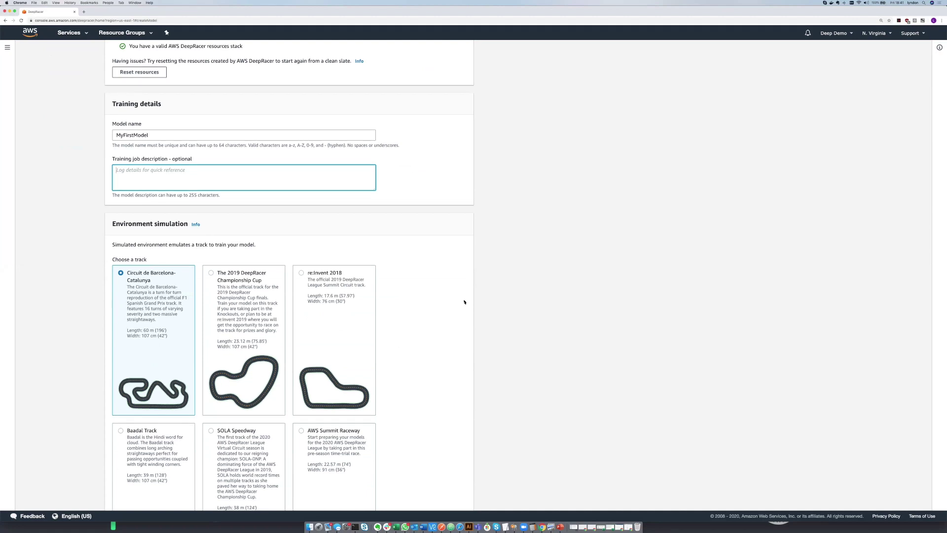
{"action": "type", "text": "First model, lots of steering. Centre line reward."}
Step: Review the available tracks, select the Oval Track for the environment simulation and continue to the race type settings
{"action": "scroll", "coordinate": [471, 307], "scroll_direction": "down", "scroll_amount": 5}
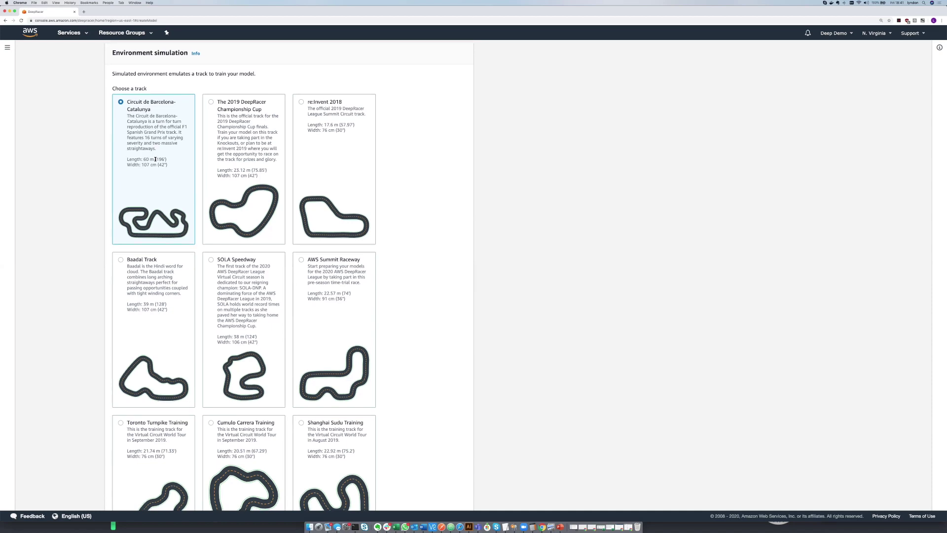
{"action": "scroll", "coordinate": [156, 161], "scroll_direction": "down", "scroll_amount": 6}
{"action": "scroll", "coordinate": [156, 160], "scroll_direction": "down", "scroll_amount": 5}
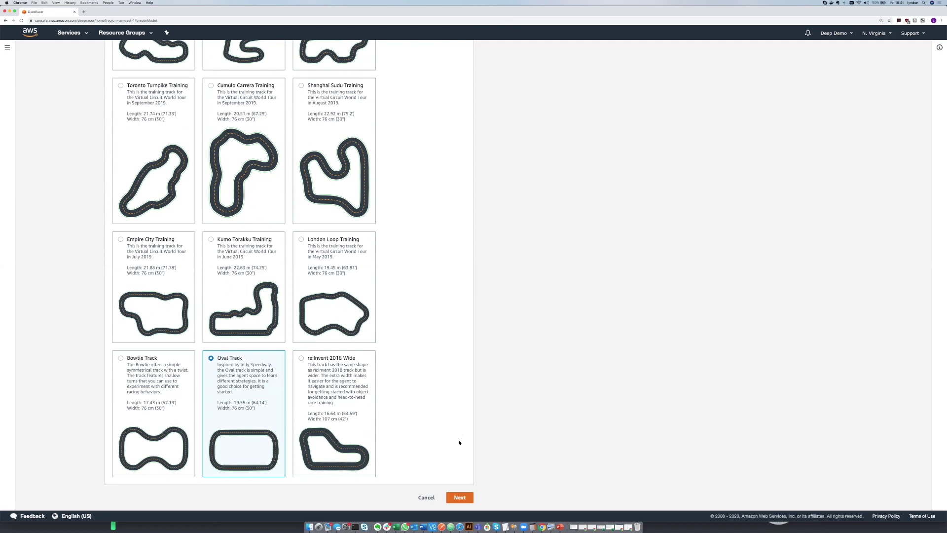
{"action": "scroll", "coordinate": [441, 408], "scroll_direction": "up", "scroll_amount": 2}
{"action": "scroll", "coordinate": [443, 408], "scroll_direction": "up", "scroll_amount": 5}
{"action": "scroll", "coordinate": [124, 119], "scroll_direction": "up", "scroll_amount": 1}
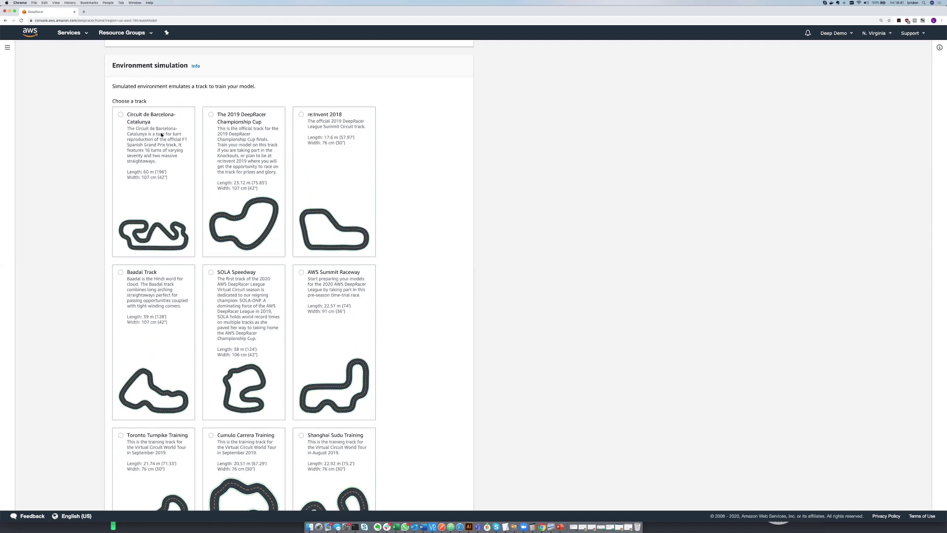
{"action": "scroll", "coordinate": [161, 134], "scroll_direction": "down", "scroll_amount": 5}
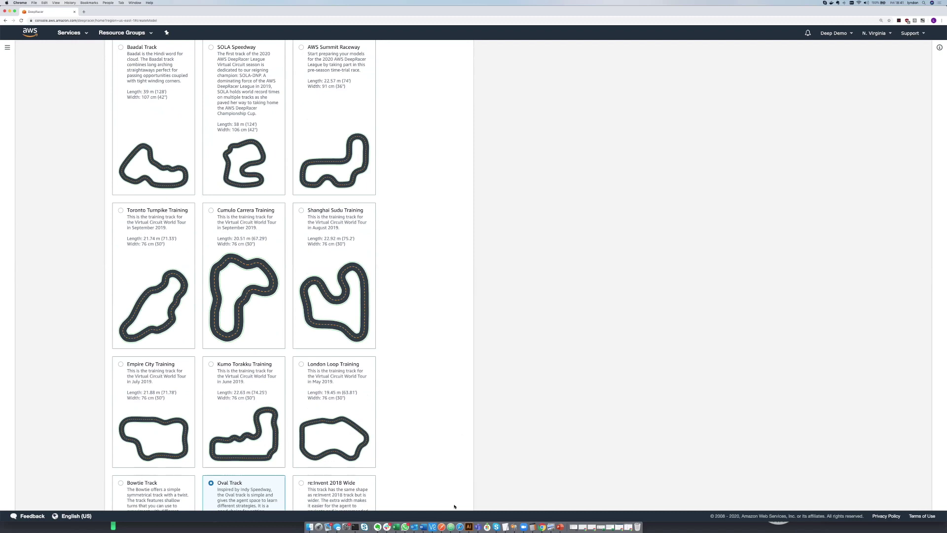
{"action": "scroll", "coordinate": [454, 507], "scroll_direction": "down", "scroll_amount": 3}
{"action": "left_click", "coordinate": [460, 499]}
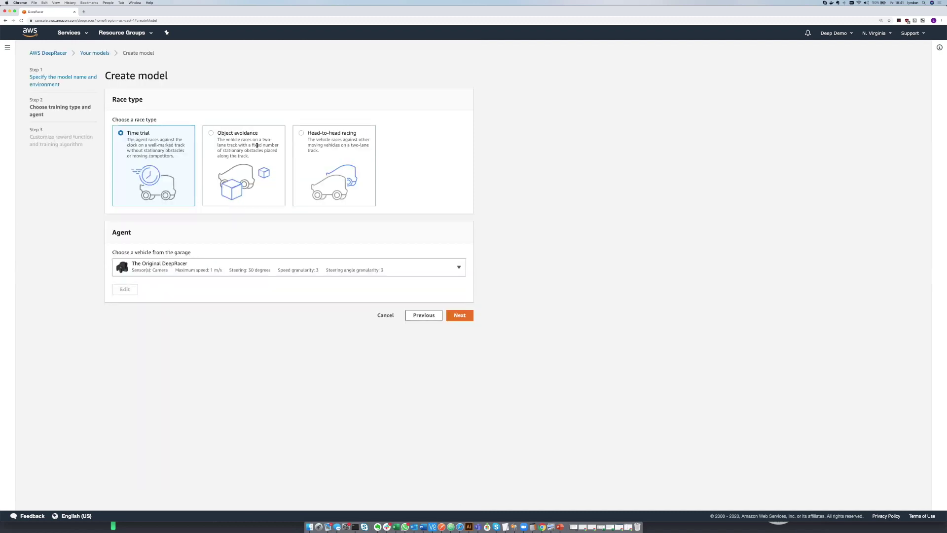
Step: Choose MyFirstCar as the agent for the time trial and continue to the reward function
{"action": "left_click", "coordinate": [452, 269]}
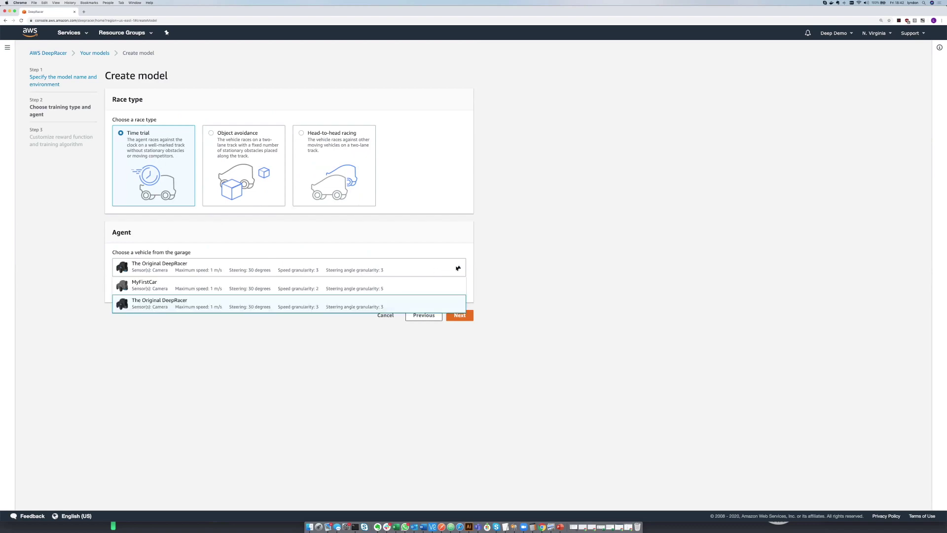
{"action": "left_click", "coordinate": [148, 285]}
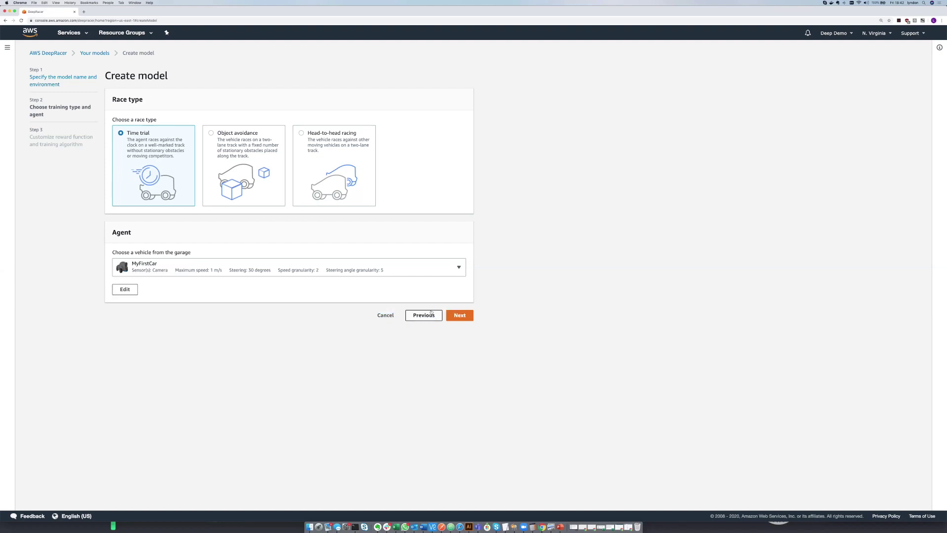
{"action": "left_click", "coordinate": [464, 318]}
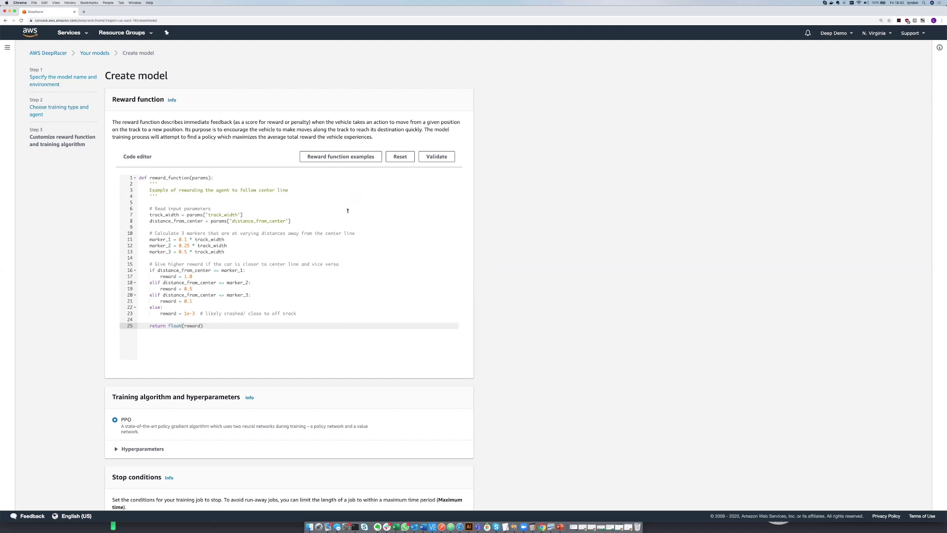
Step: Go back up through the default centre-line reward function code to the section that reads the input parameters
{"action": "key", "text": "Up"}
{"action": "key", "text": "Up"}
{"action": "key", "text": "Up"}
{"action": "key", "text": "Up"}
{"action": "key", "text": "Up"}
{"action": "key", "text": "Up"}
{"action": "key", "text": "Up"}
{"action": "key", "text": "Up"}
{"action": "key", "text": "Up"}
{"action": "key", "text": "Up"}
{"action": "key", "text": "Up"}
{"action": "key", "text": "Up"}
{"action": "key", "text": "Up"}
{"action": "key", "text": "Up"}
{"action": "key", "text": "Up"}
{"action": "key", "text": "Up"}
{"action": "key", "text": "Up"}
{"action": "key", "text": "Up"}
{"action": "key", "text": "Up"}
Step: Read the reward function help, including the explanation of its input parameters, and dismiss it
{"action": "left_click", "coordinate": [171, 101]}
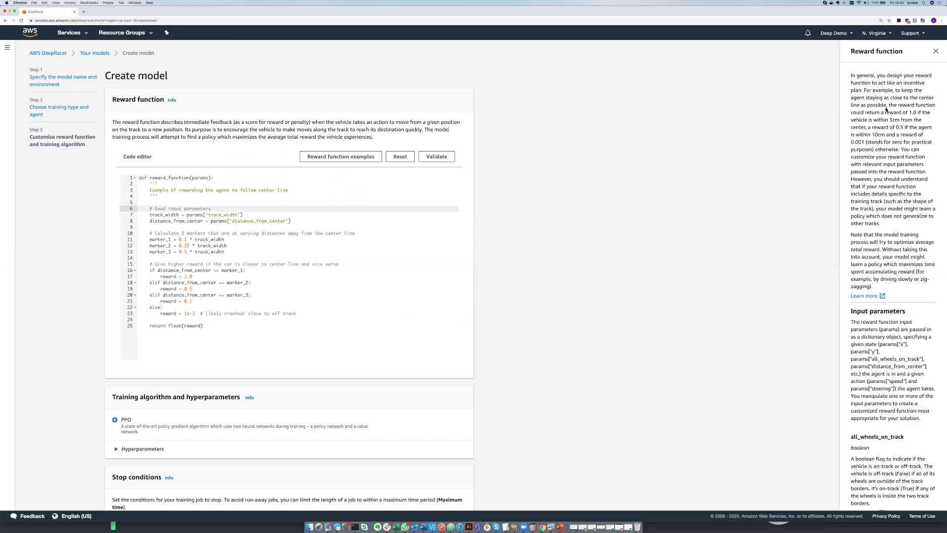
{"action": "scroll", "coordinate": [887, 364], "scroll_direction": "down", "scroll_amount": 1}
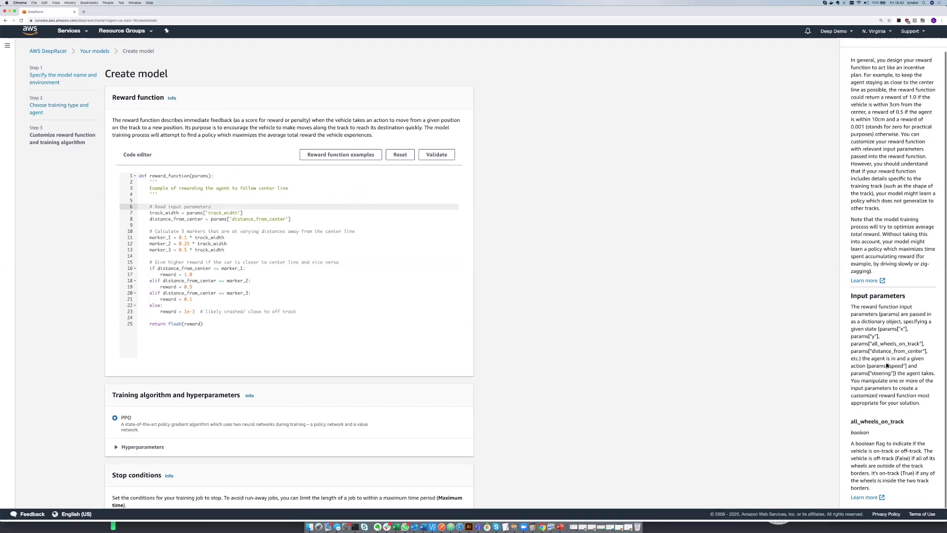
{"action": "scroll", "coordinate": [899, 301], "scroll_direction": "up", "scroll_amount": 1}
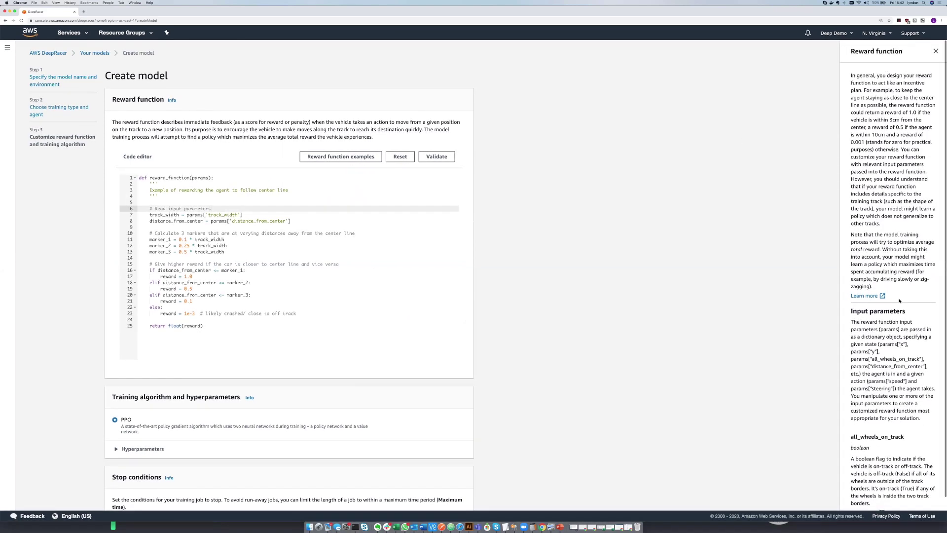
{"action": "left_click", "coordinate": [936, 51]}
Step: Examine the reward code's track width and centre distance parameters, the three marker distances and the reward assigned to each
{"action": "left_click", "coordinate": [264, 232]}
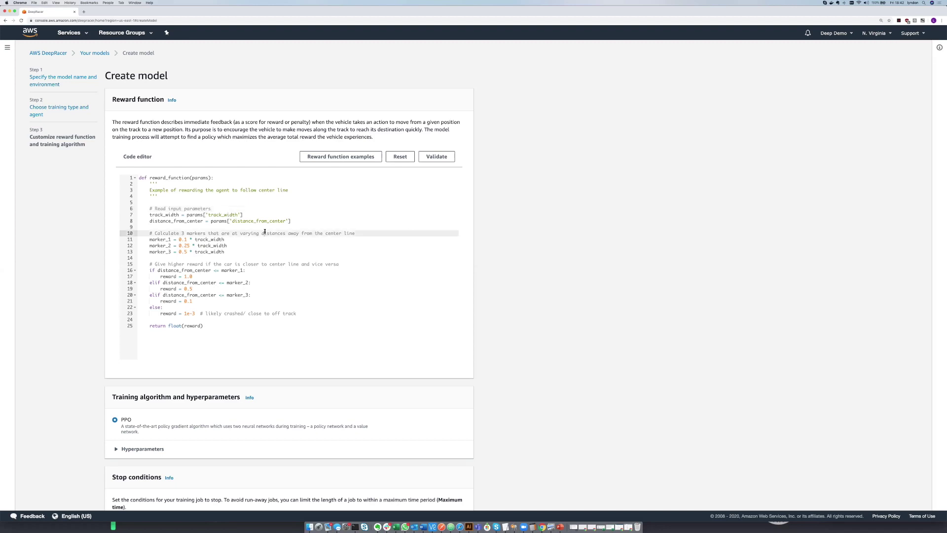
{"action": "left_click", "coordinate": [240, 215]}
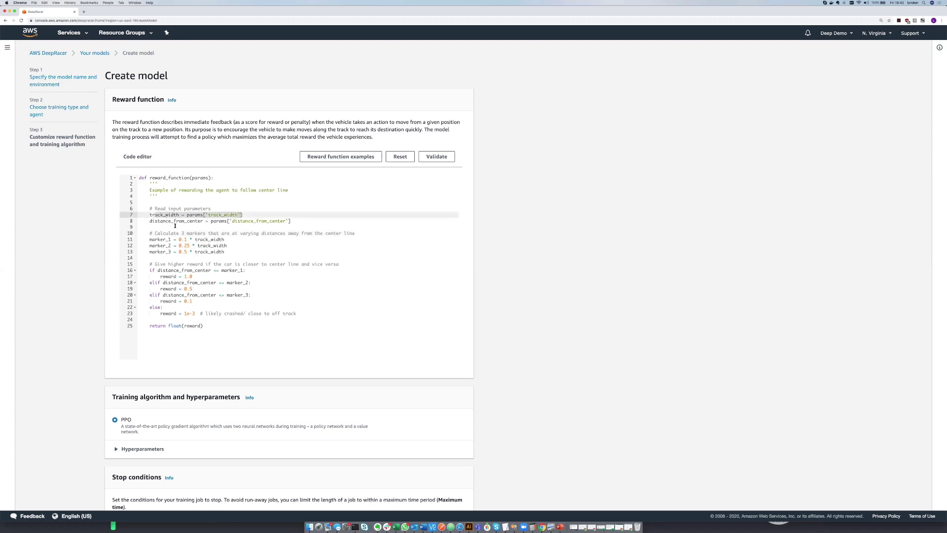
{"action": "left_click", "coordinate": [223, 221]}
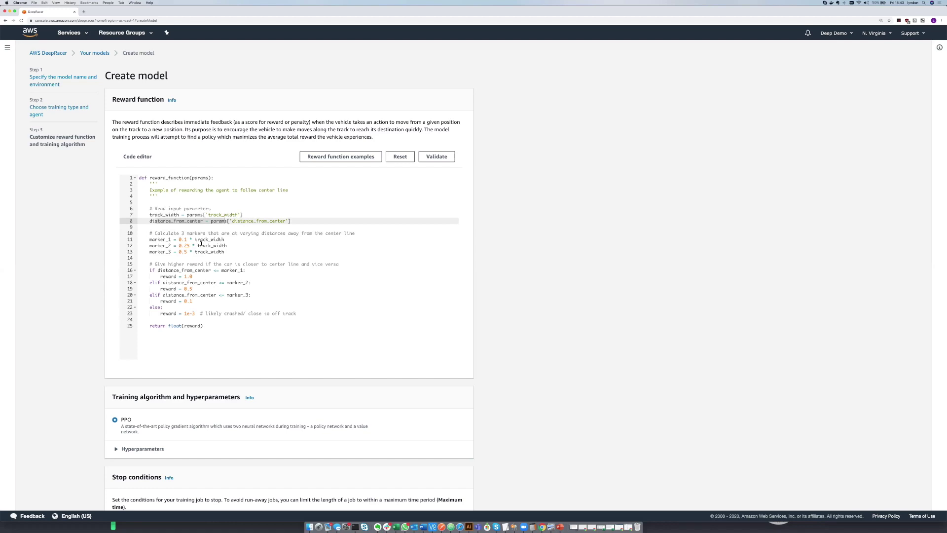
{"action": "left_click", "coordinate": [226, 282]}
{"action": "left_click", "coordinate": [192, 276]}
{"action": "left_click", "coordinate": [240, 271]}
{"action": "left_click", "coordinate": [186, 239]}
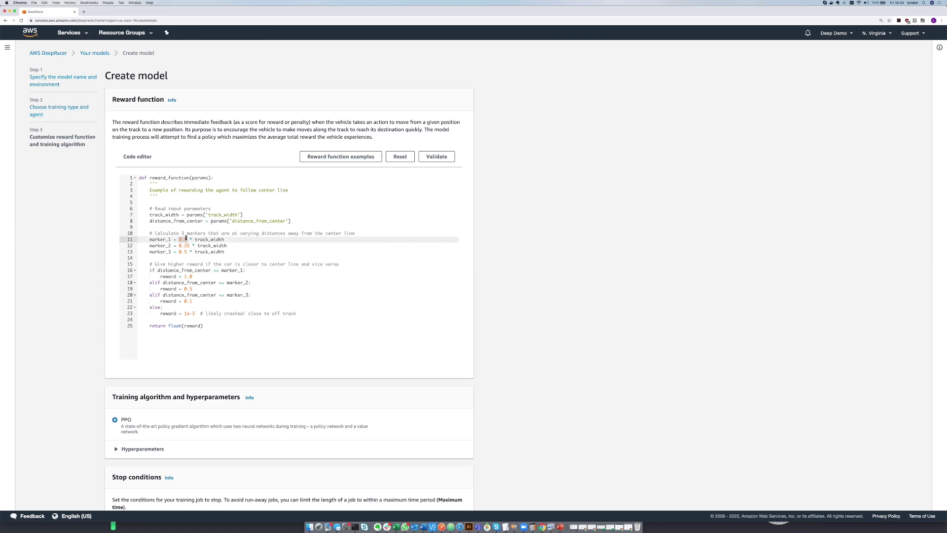
{"action": "left_click", "coordinate": [192, 276]}
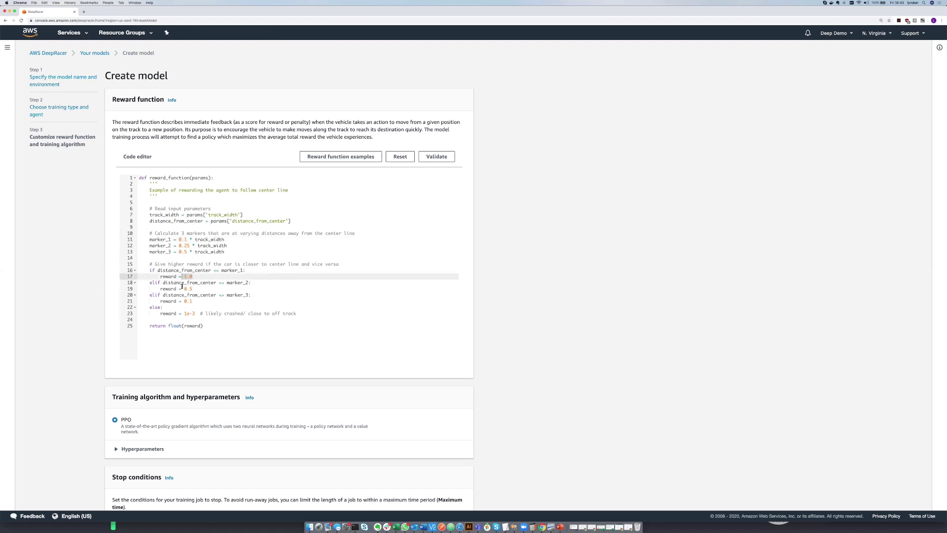
{"action": "double_click", "coordinate": [186, 288]}
{"action": "left_click_drag", "start_coordinate": [184, 300], "coordinate": [201, 302]}
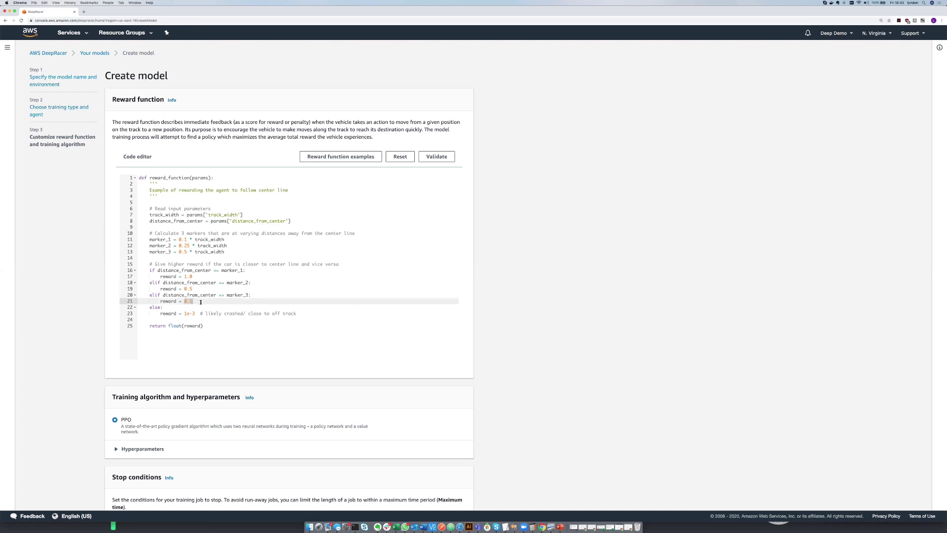
Step: Review the PPO hyperparameters and the training algorithm help, then collapse the hyperparameters again
{"action": "scroll", "coordinate": [517, 299], "scroll_direction": "down", "scroll_amount": 5}
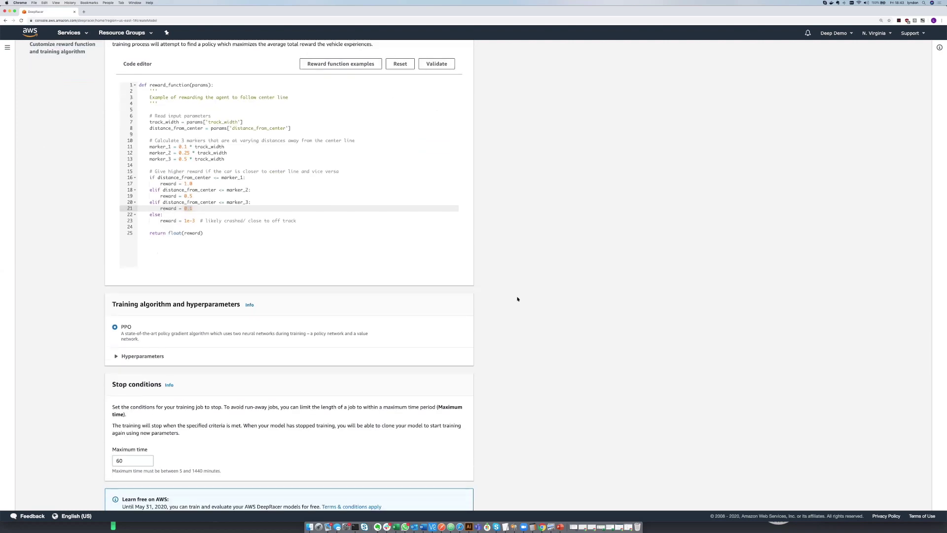
{"action": "left_click", "coordinate": [120, 326]}
{"action": "scroll", "coordinate": [70, 324], "scroll_direction": "down", "scroll_amount": 3}
{"action": "scroll", "coordinate": [70, 324], "scroll_direction": "down", "scroll_amount": 3}
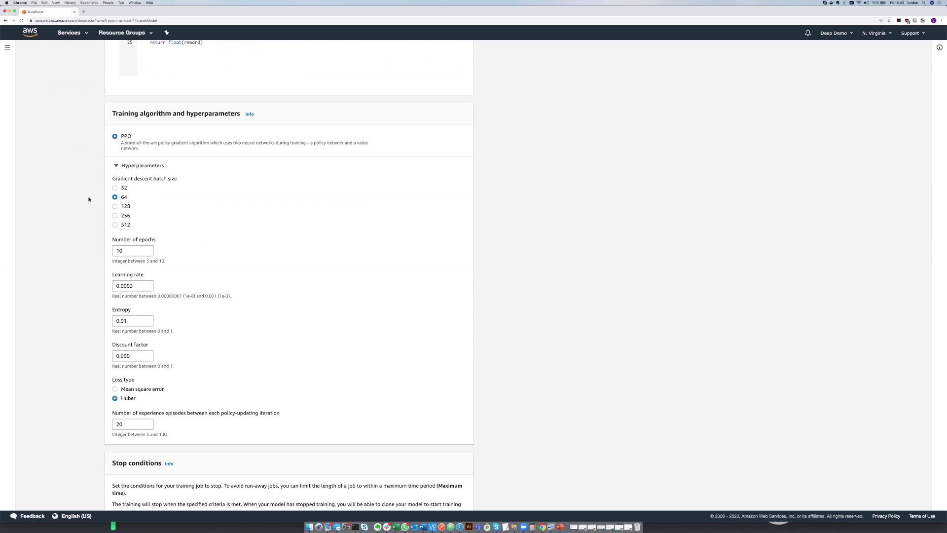
{"action": "left_click", "coordinate": [249, 114]}
{"action": "left_click", "coordinate": [936, 52]}
{"action": "left_click", "coordinate": [124, 165]}
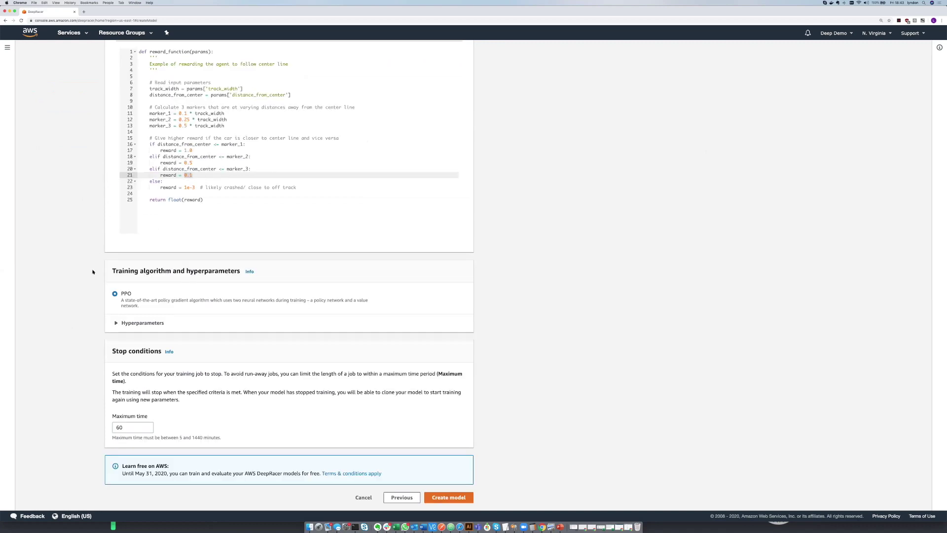
Step: Create the model with the default reward function, hyperparameters and stop condition to start its training
{"action": "key", "text": "Tab"}
{"action": "left_click", "coordinate": [229, 450]}
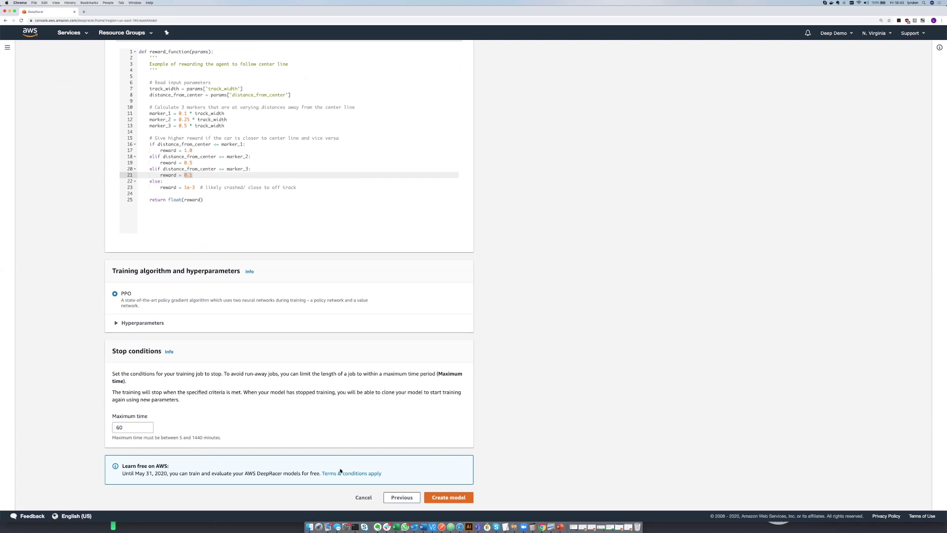
{"action": "left_click", "coordinate": [443, 498]}
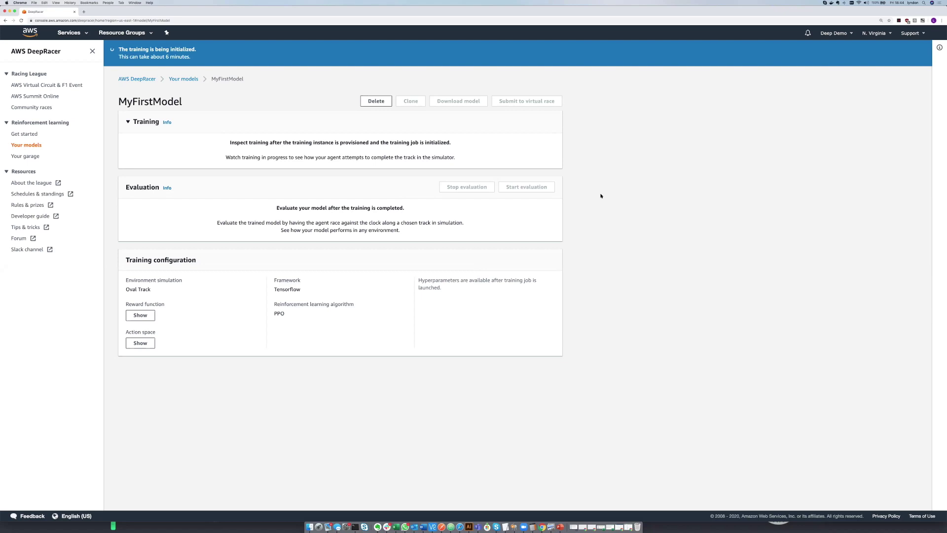
Step: Switch to Microsoft PowerPoint
{"action": "key", "text": "super+Tab"}
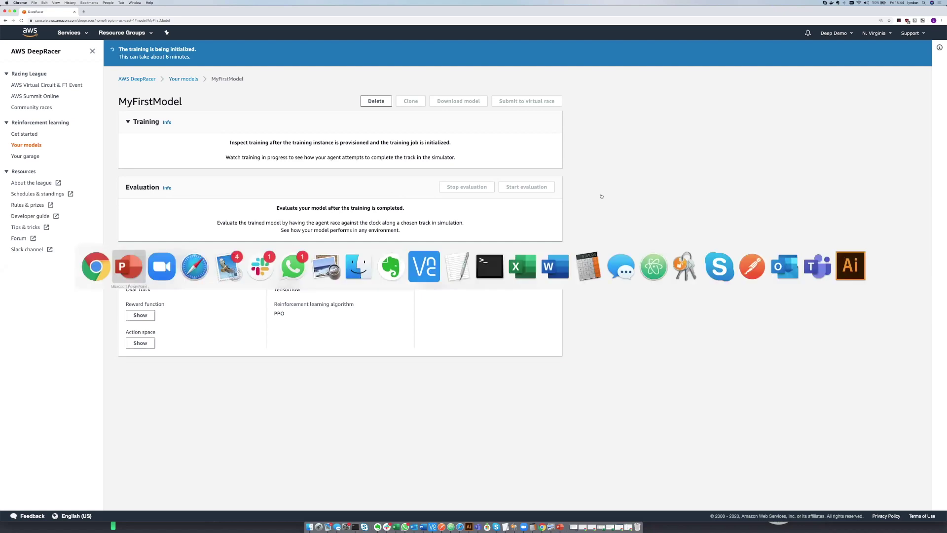